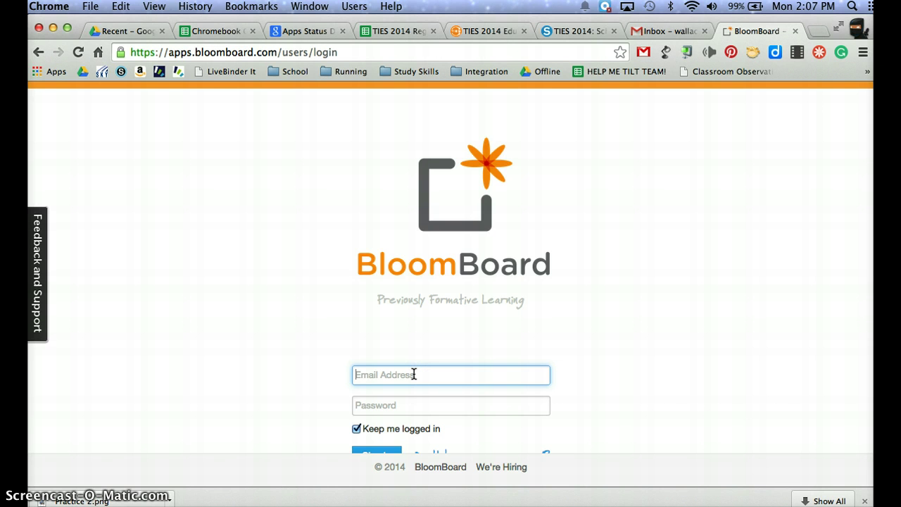
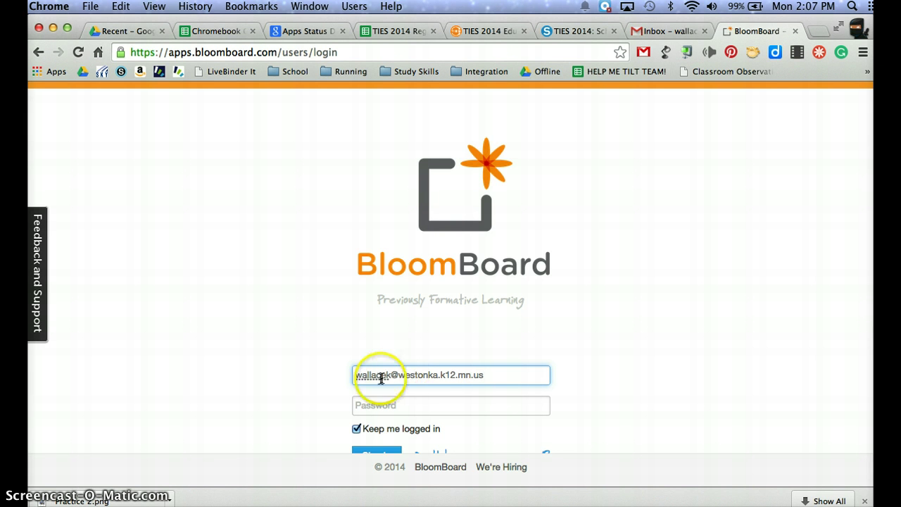
Sign in to BloomBoard with the school e-mail address and account password.
{"action": "left_click", "coordinate": [380, 401]}
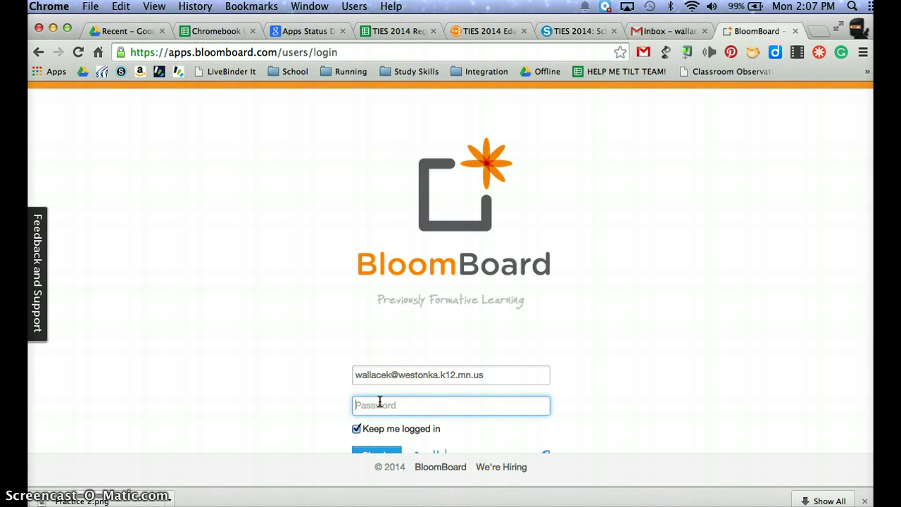
{"action": "type", "text": "••••••••"}
{"action": "key", "text": "Return"}
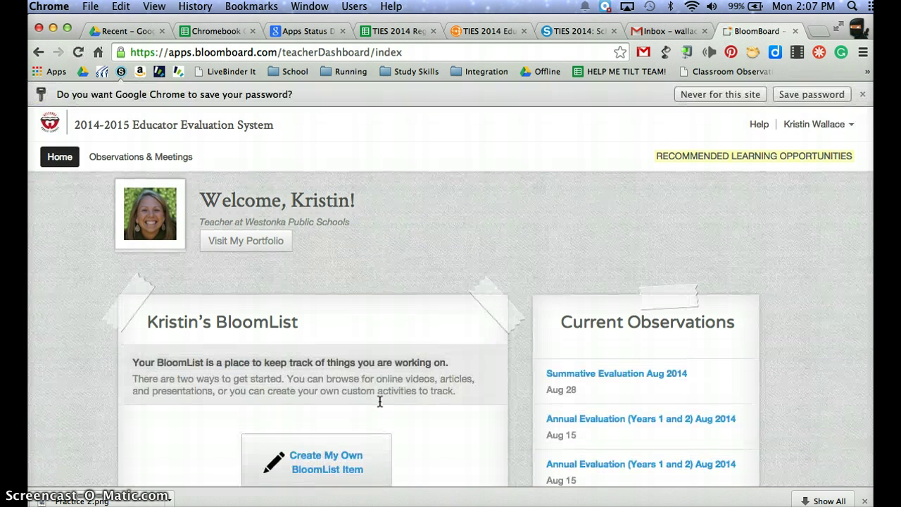
Dismiss Chrome's save-password offer and open Goal Planning via the 'Ready to plan your goals or SLOs?' card.
{"action": "left_click", "coordinate": [862, 94]}
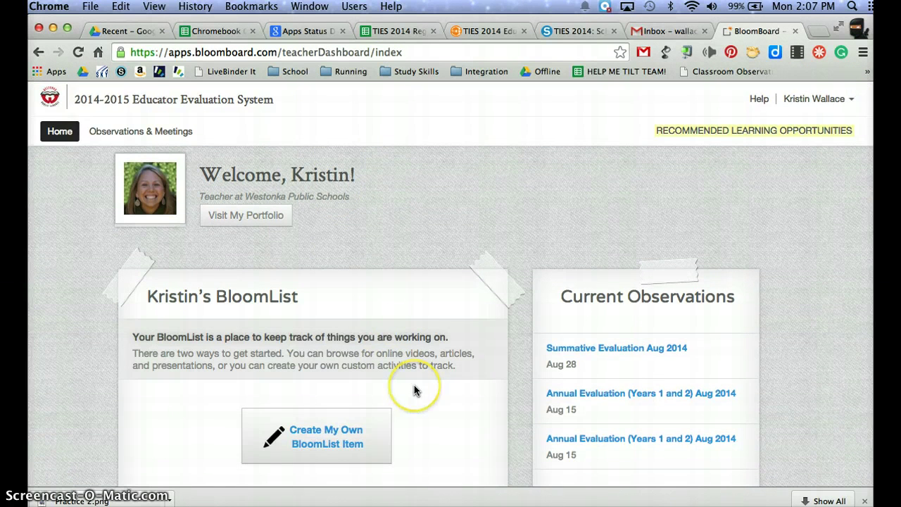
{"action": "scroll", "coordinate": [415, 390], "scroll_direction": "down", "scroll_amount": 3}
{"action": "scroll", "coordinate": [414, 388], "scroll_direction": "down", "scroll_amount": 2}
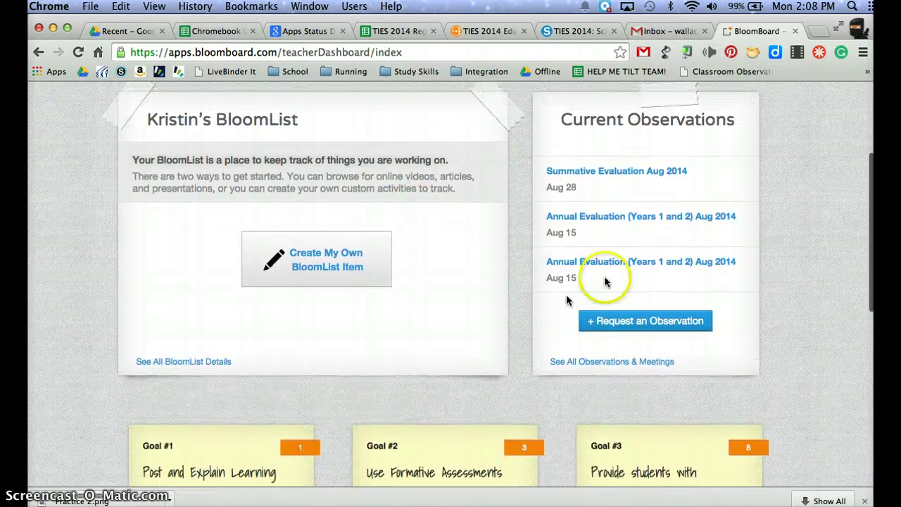
{"action": "scroll", "coordinate": [483, 362], "scroll_direction": "down", "scroll_amount": 5}
{"action": "mouse_move", "coordinate": [258, 479]}
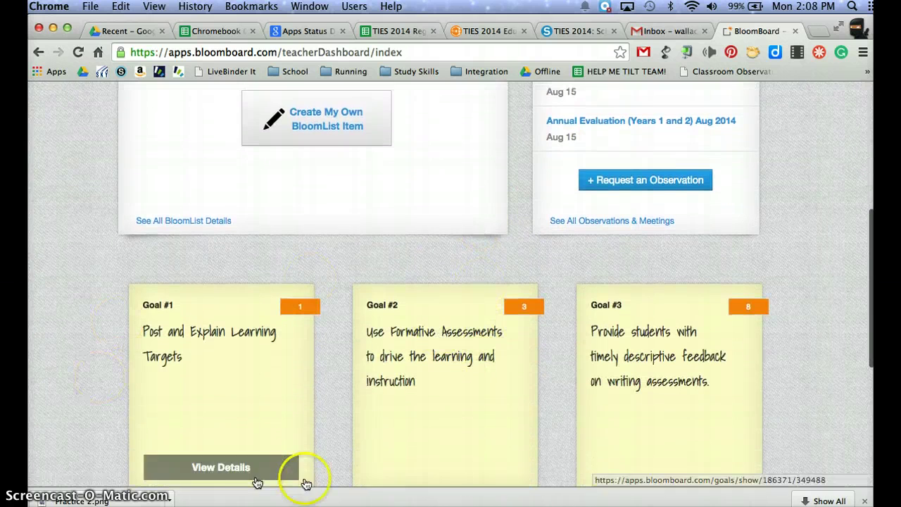
{"action": "scroll", "coordinate": [560, 408], "scroll_direction": "down", "scroll_amount": 7}
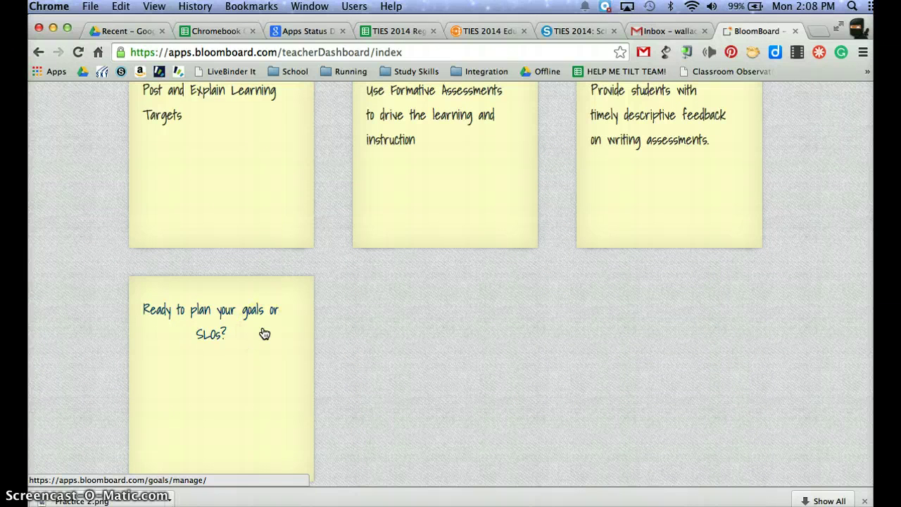
{"action": "left_click", "coordinate": [215, 334]}
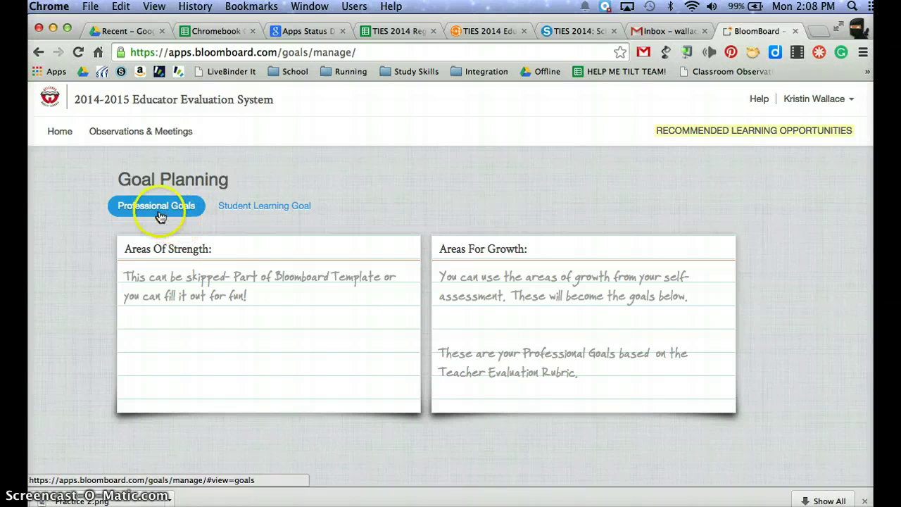
Switch to Student Learning Goal and add SLG #1, weighted 100%.
{"action": "left_click", "coordinate": [250, 214]}
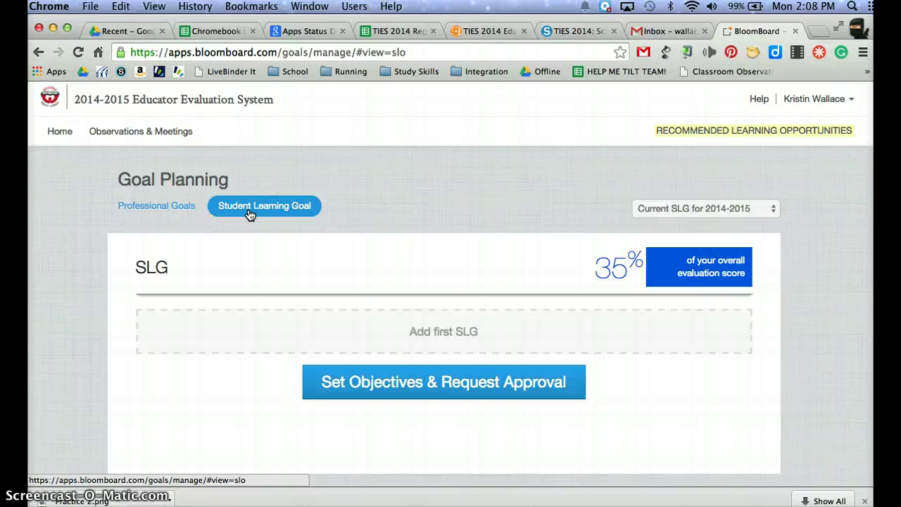
{"action": "left_click", "coordinate": [439, 345]}
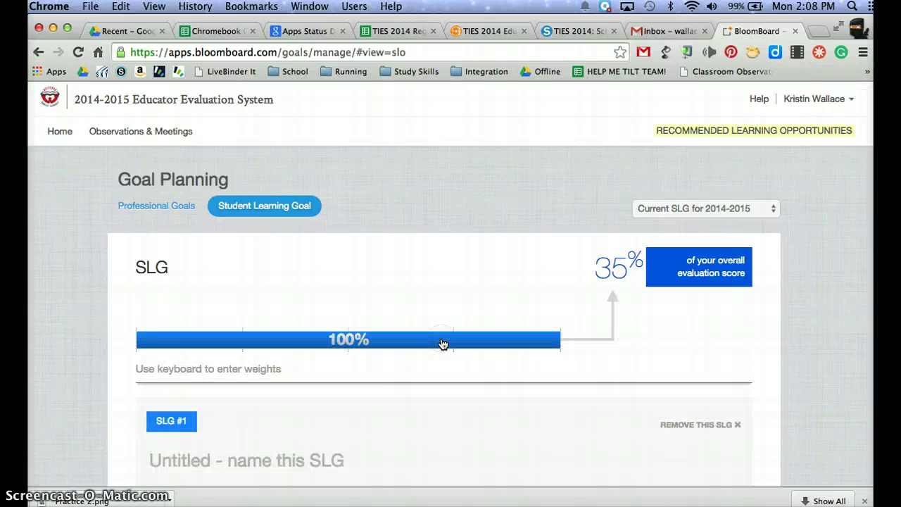
{"action": "left_click", "coordinate": [406, 404]}
{"action": "scroll", "coordinate": [407, 405], "scroll_direction": "down", "scroll_amount": 3}
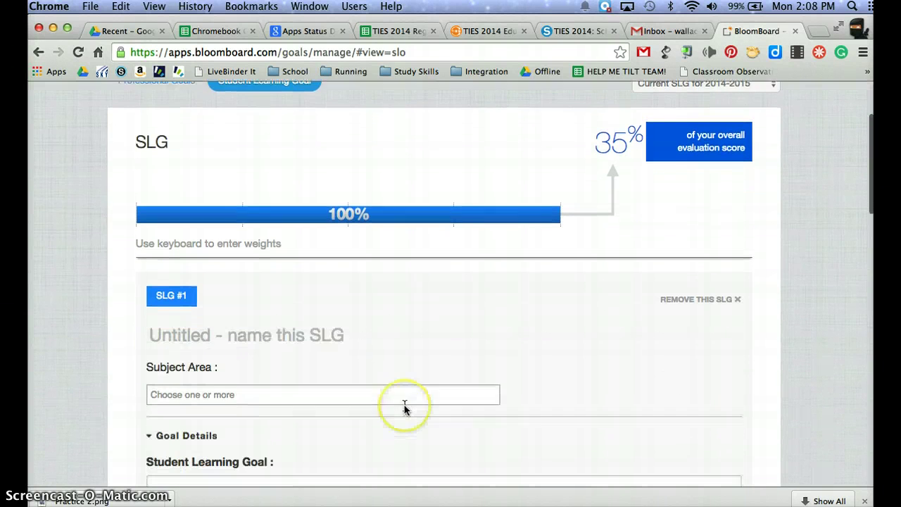
{"action": "left_click", "coordinate": [324, 315]}
Title SLG #1 'Grade 8- Advanced English' and choose English as its subject area.
{"action": "type", "text": "G"}
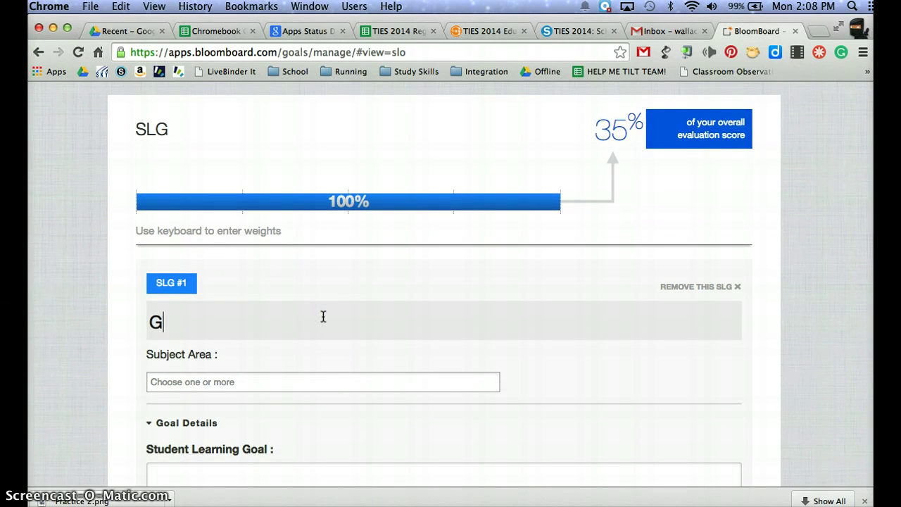
{"action": "type", "text": "rade 8"}
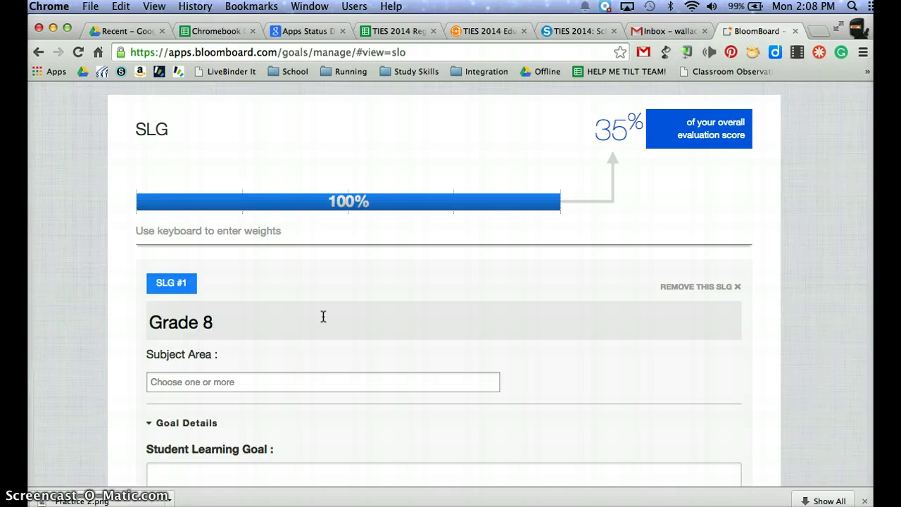
{"action": "type", "text": "- Advance"}
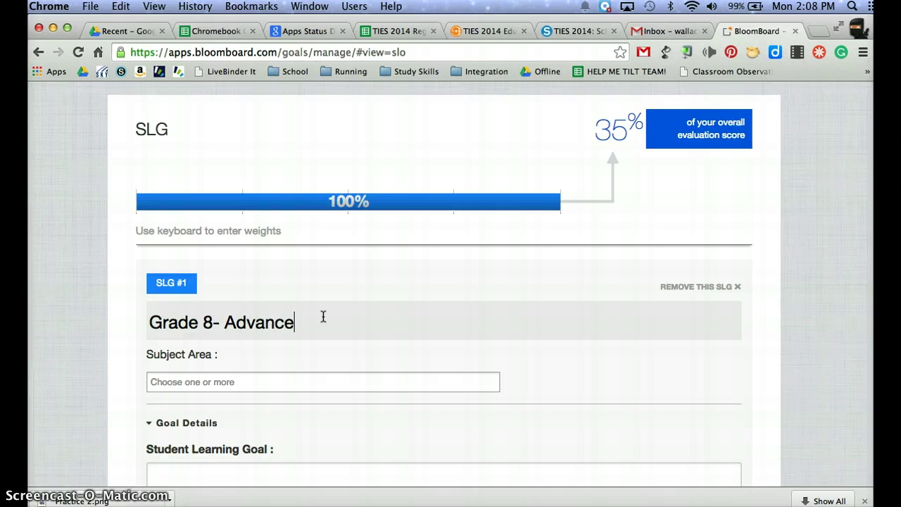
{"action": "type", "text": "d English"}
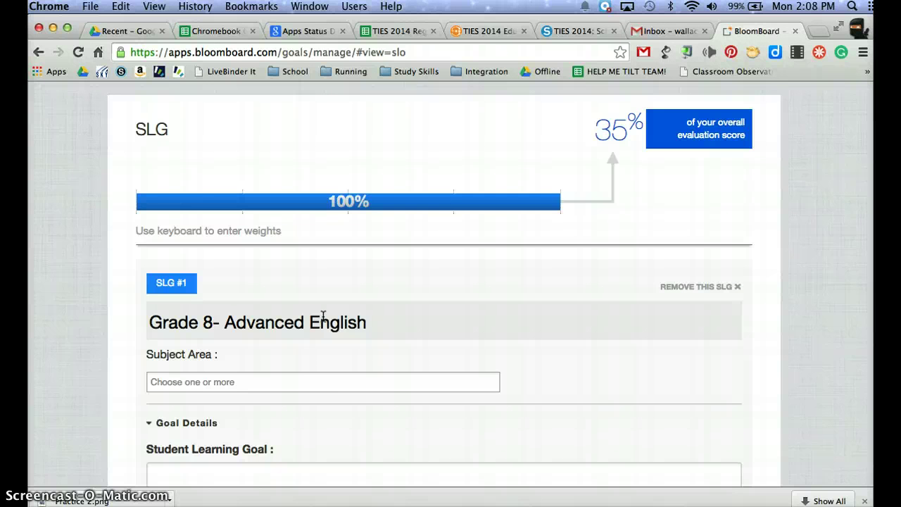
{"action": "left_click", "coordinate": [397, 387]}
{"action": "scroll", "coordinate": [323, 431], "scroll_direction": "down", "scroll_amount": 3}
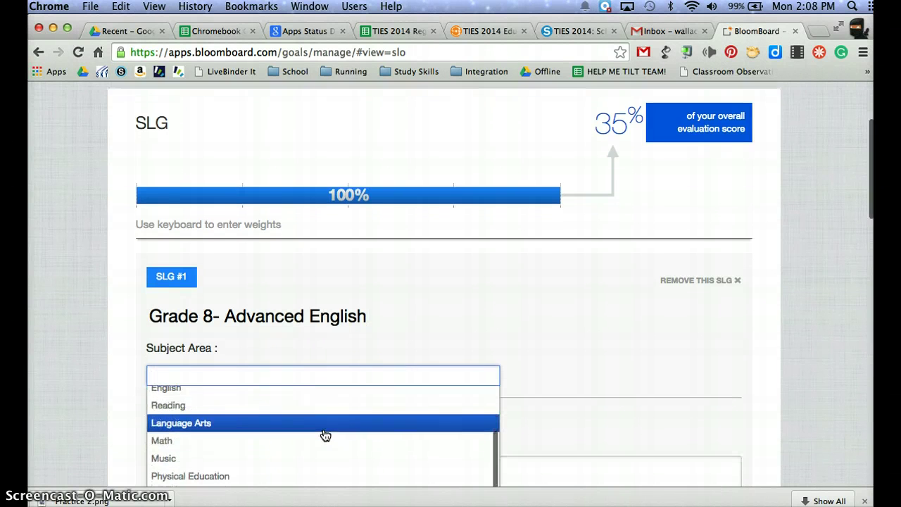
{"action": "scroll", "coordinate": [323, 432], "scroll_direction": "up", "scroll_amount": 1}
{"action": "left_click", "coordinate": [325, 424]}
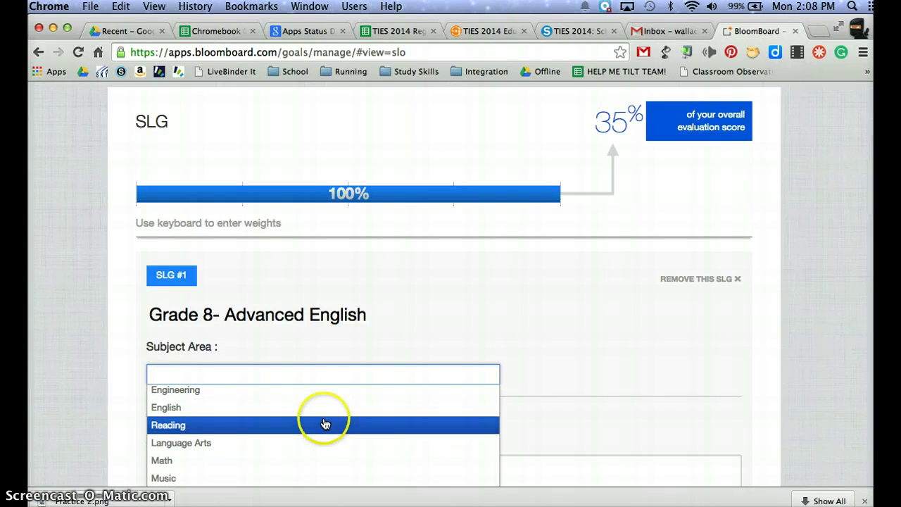
{"action": "left_click", "coordinate": [324, 411]}
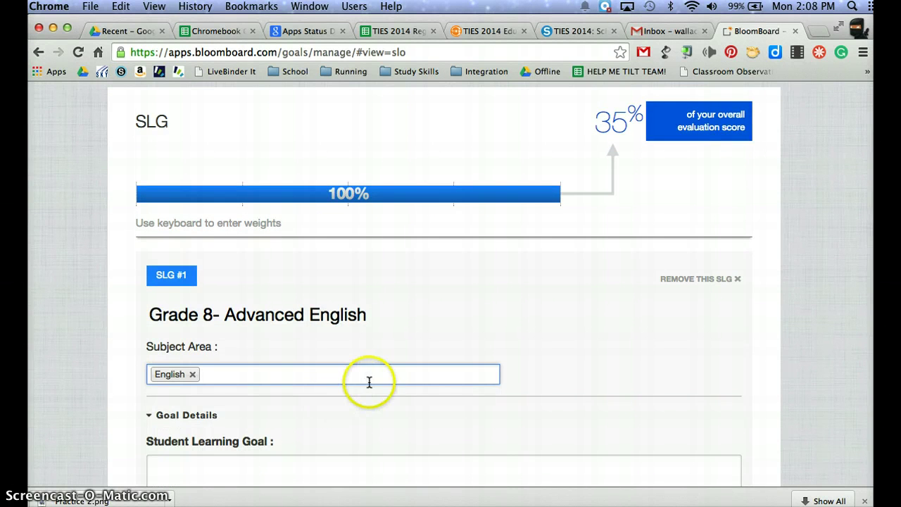
{"action": "scroll", "coordinate": [346, 422], "scroll_direction": "down", "scroll_amount": 2}
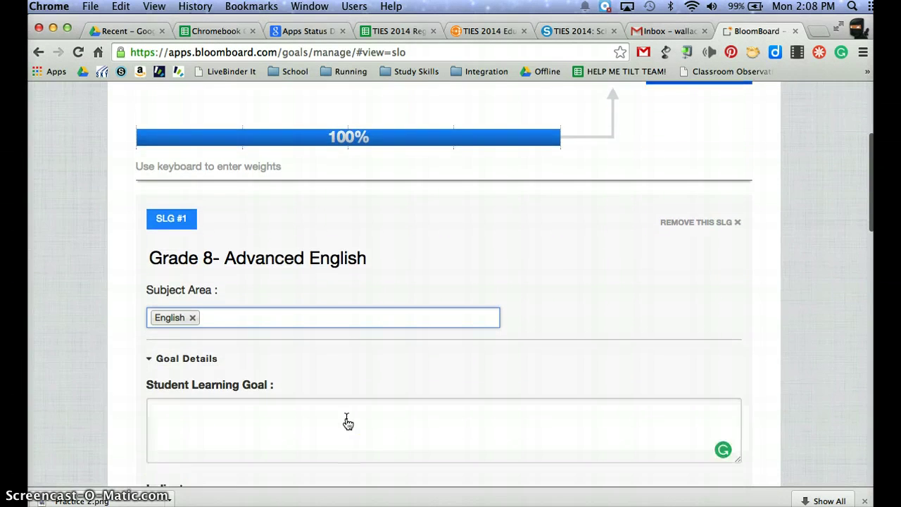
{"action": "scroll", "coordinate": [347, 422], "scroll_direction": "down", "scroll_amount": 5}
{"action": "left_click", "coordinate": [241, 233]}
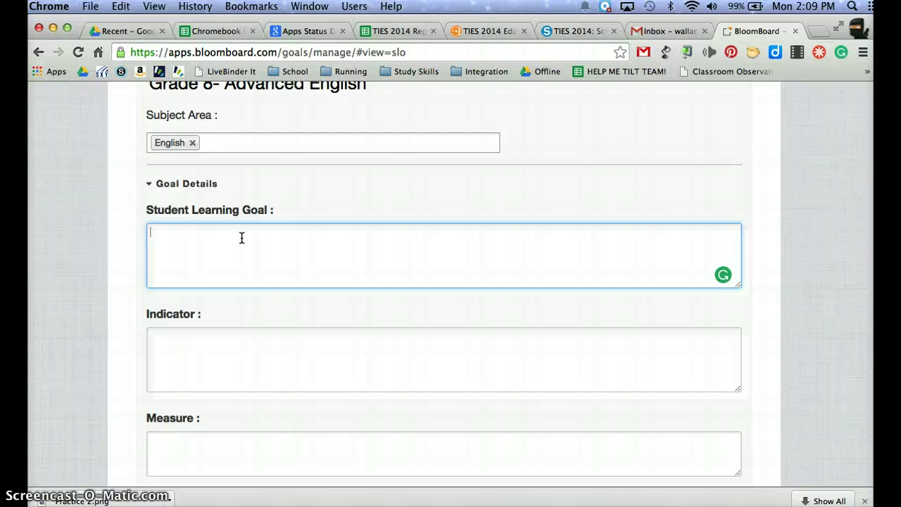
Write the goal '90% of my students will be proficient in punctuation on my class assessment (80% or higher)'.
{"action": "type", "text": "90% of my students"}
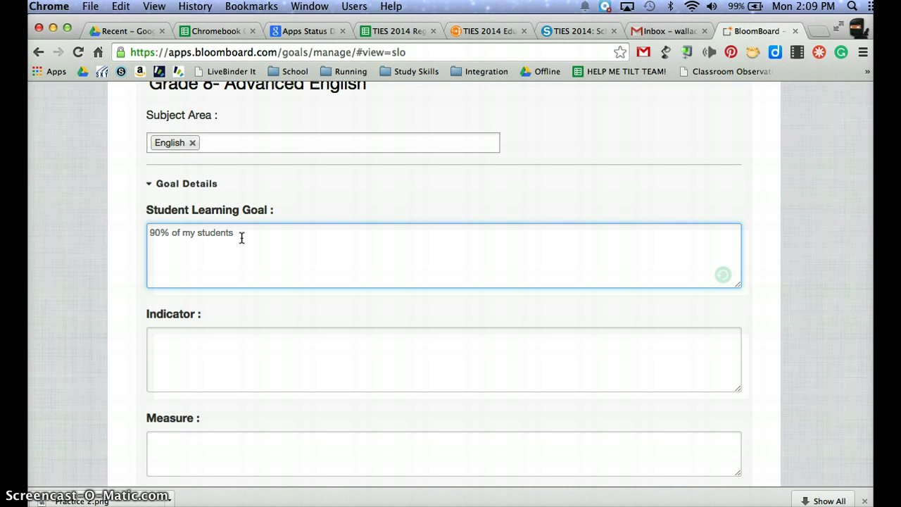
{"action": "type", "text": "will be proficient in punctuation on "}
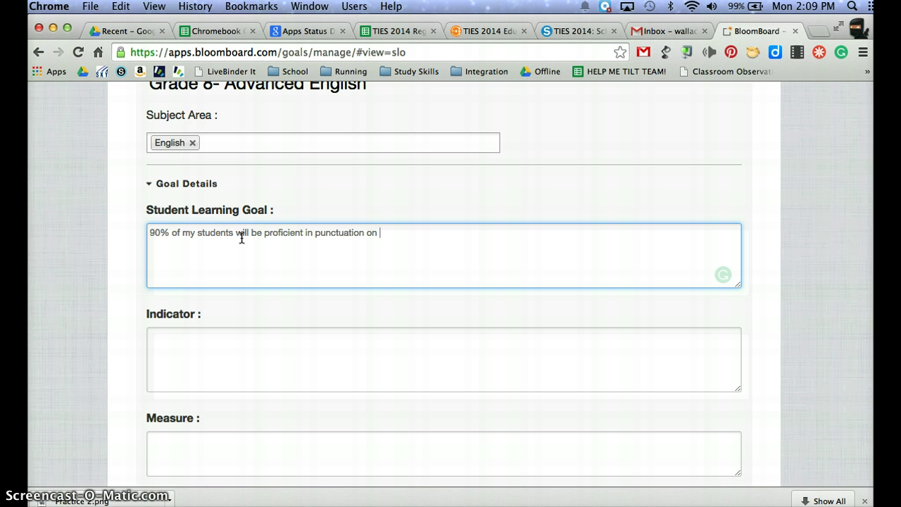
{"action": "type", "text": "my calss assessment"}
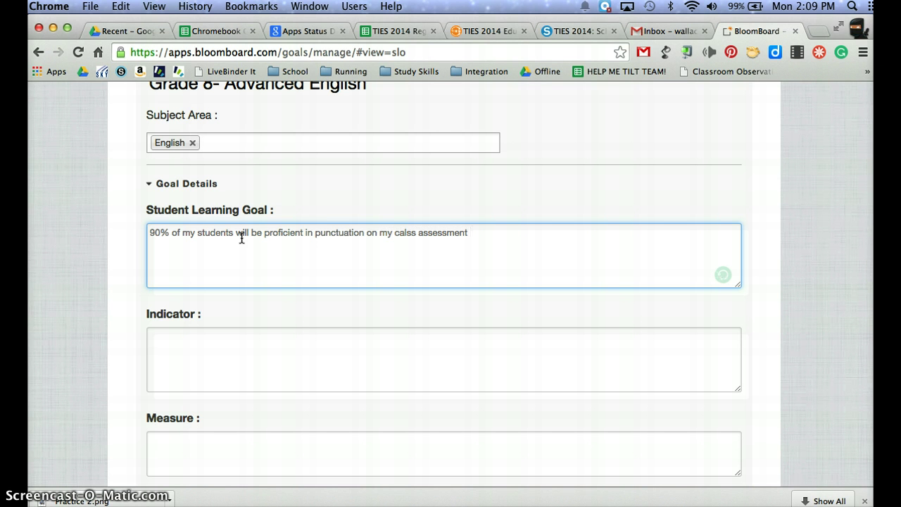
{"action": "left_click", "coordinate": [301, 232]}
{"action": "type", "text": "t"}
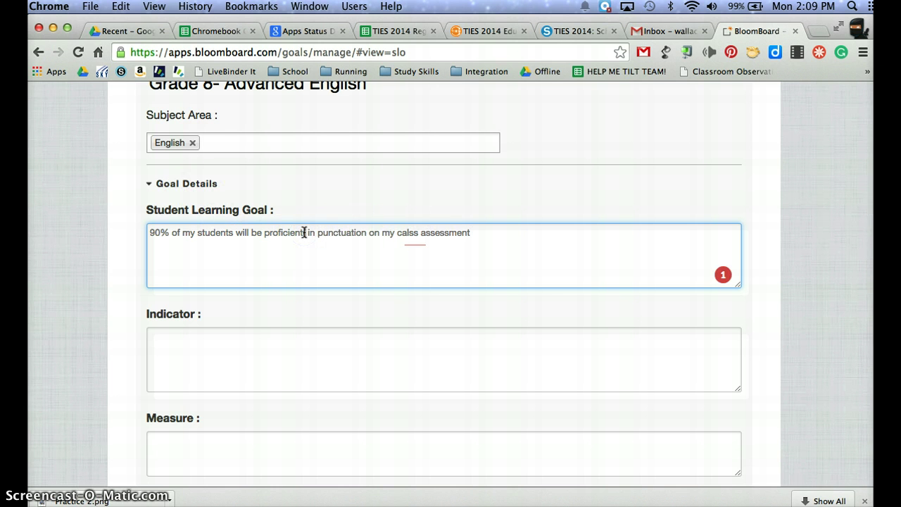
{"action": "type", "text": "(80"}
{"action": "type", "text": "% or higher"}
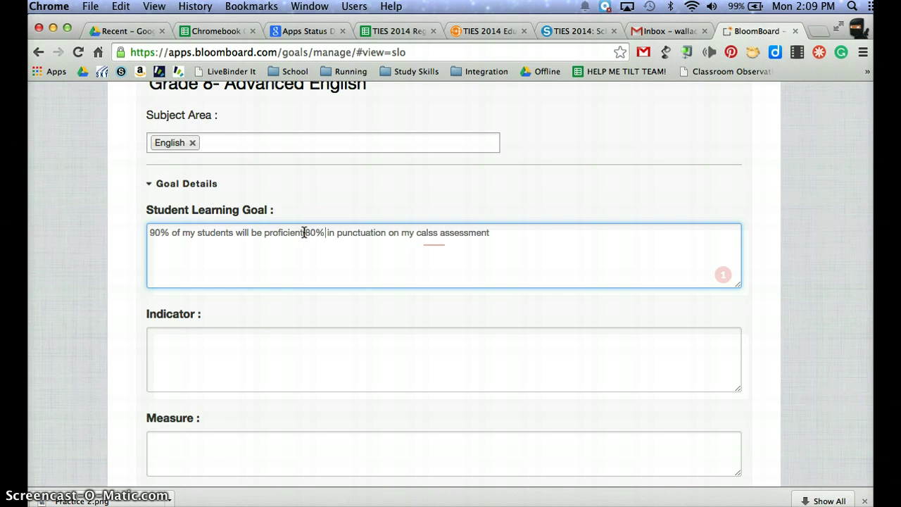
{"action": "type", "text": ")"}
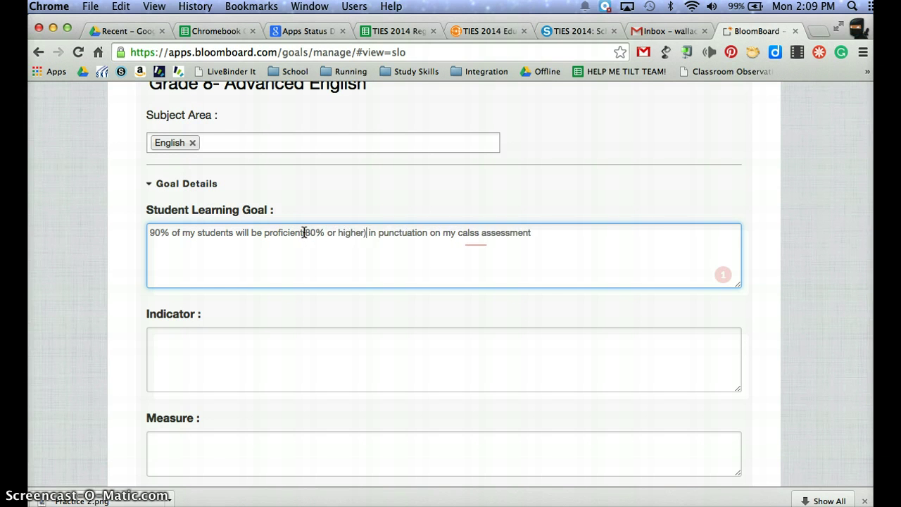
{"action": "left_click", "coordinate": [304, 232]}
{"action": "type", "text": "("}
Correct 'calss' to 'class' and end the goal with 'by May of 2014'.
{"action": "left_click_drag", "start_coordinate": [481, 232], "coordinate": [462, 232]}
{"action": "type", "text": "lass"}
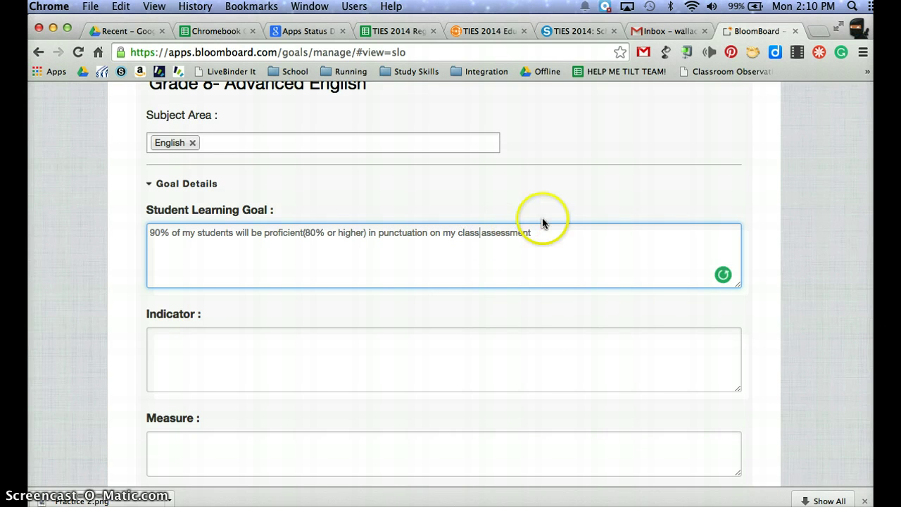
{"action": "left_click", "coordinate": [546, 232]}
{"action": "type", "text": "by"}
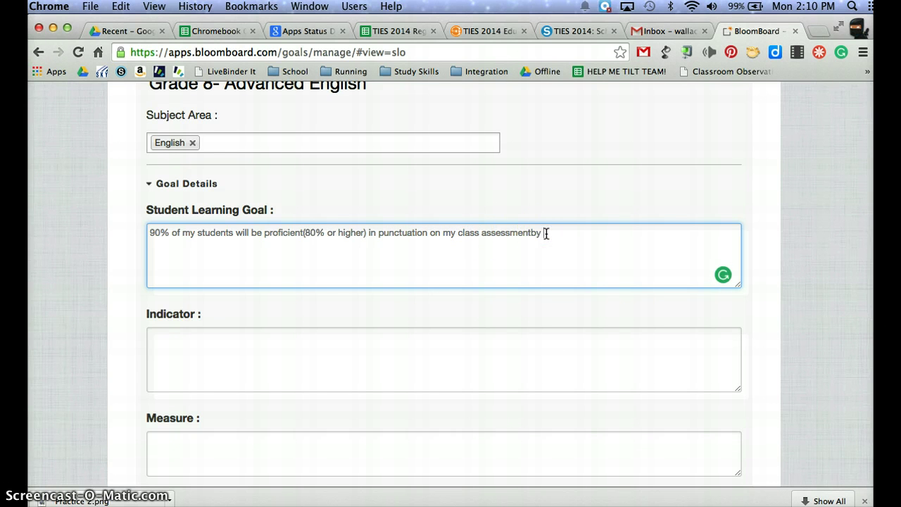
{"action": "key", "text": "BackSpace"}
{"action": "type", "text": "by May od 2914"}
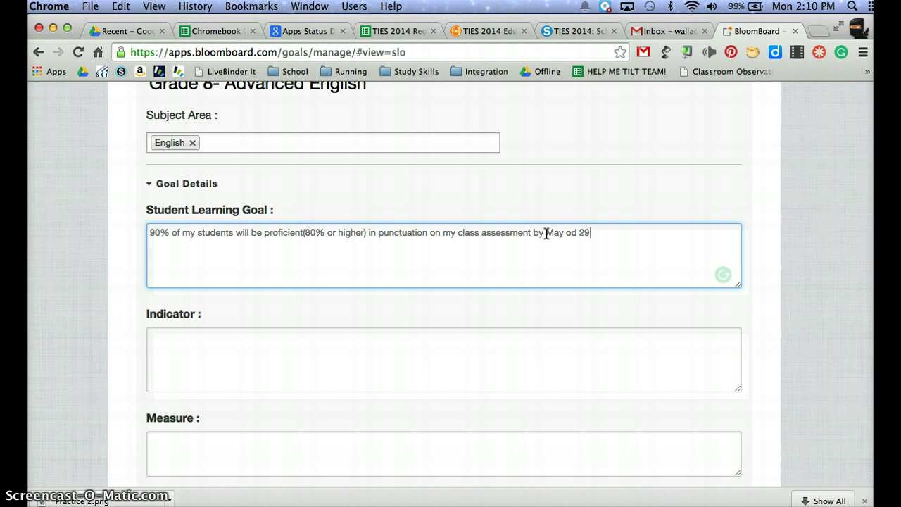
{"action": "left_click", "coordinate": [537, 232]}
{"action": "left_click", "coordinate": [599, 224]}
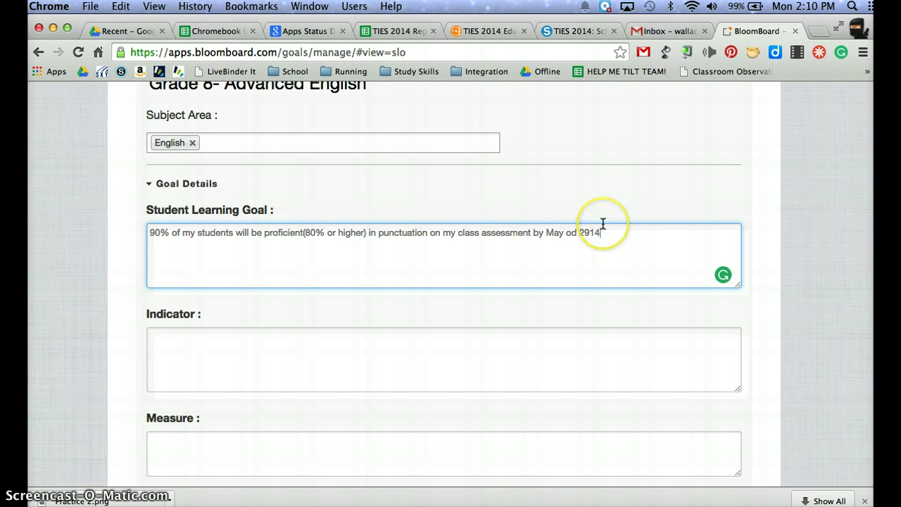
{"action": "key", "text": "BackSpace"}
{"action": "key", "text": "BackSpace"}
{"action": "key", "text": "BackSpace"}
{"action": "key", "text": "BackSpace"}
{"action": "key", "text": "BackSpace"}
{"action": "key", "text": "BackSpace"}
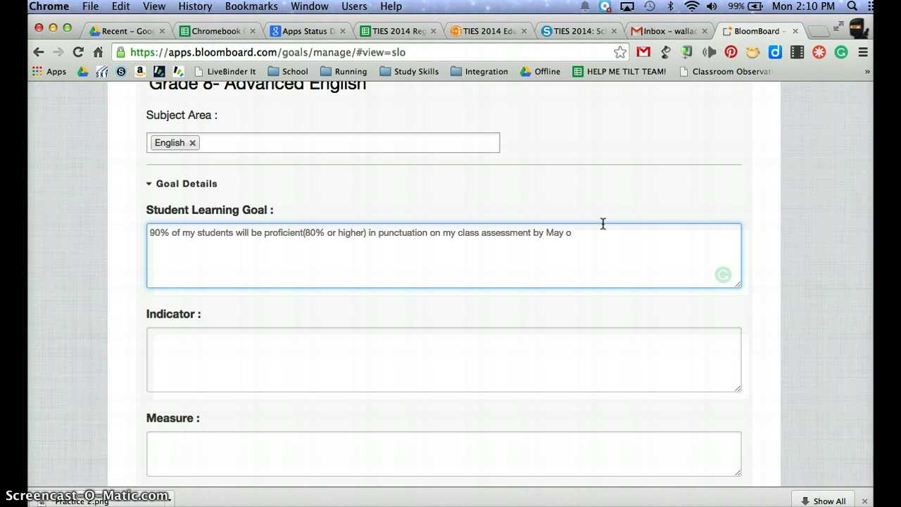
{"action": "type", "text": "f 2014"}
{"action": "left_click", "coordinate": [453, 296]}
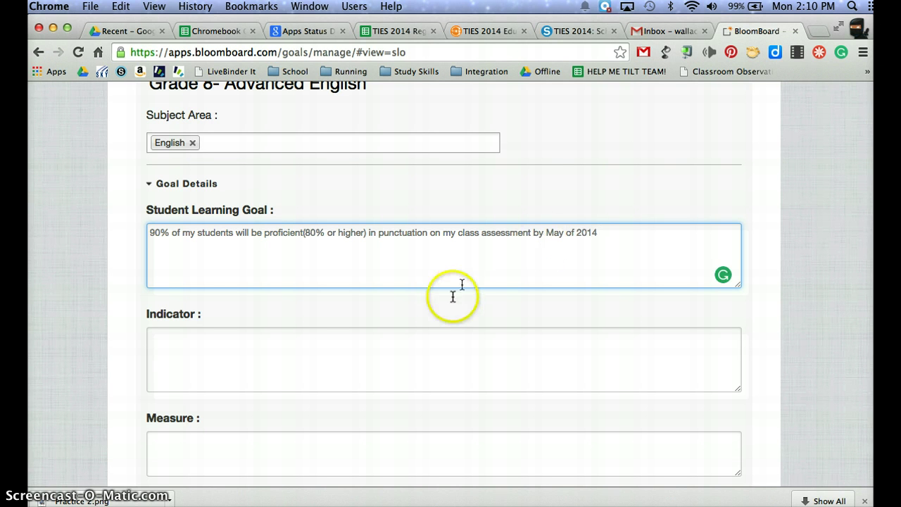
{"action": "left_click", "coordinate": [339, 337]}
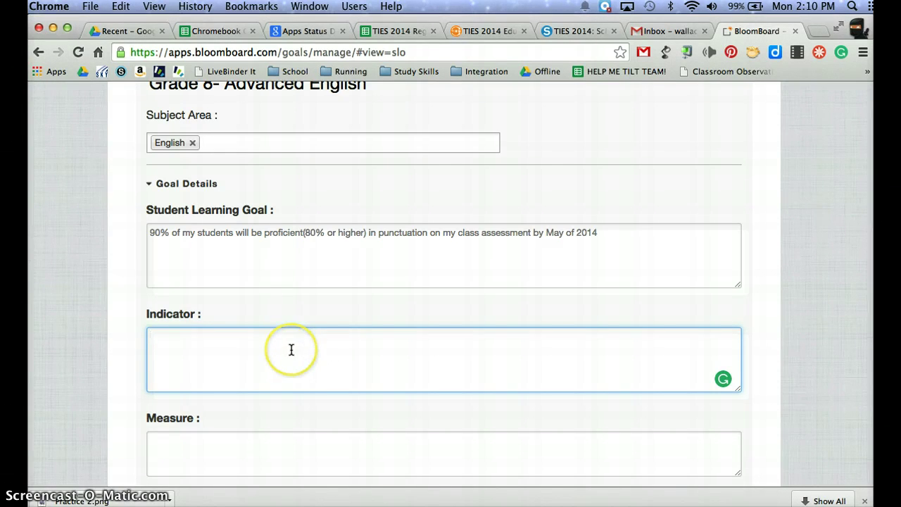
Enter the indicator 'Grammar Usage- specifically punctuation'.
{"action": "type", "text": "Grammar"}
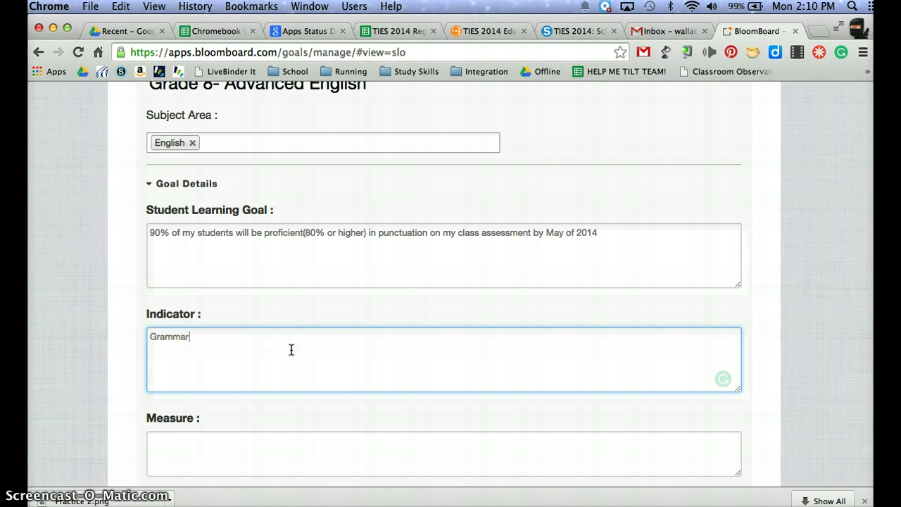
{"action": "type", "text": " Usage- spec"}
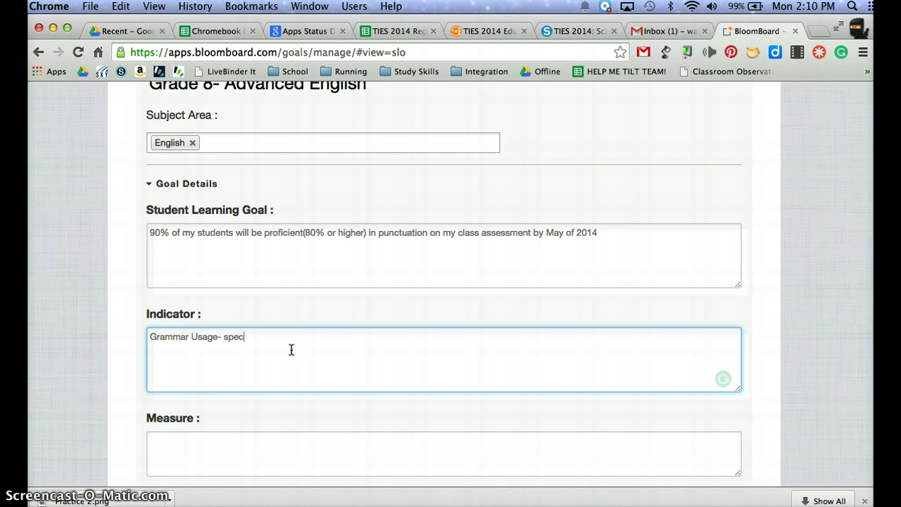
{"action": "type", "text": "ificallty punctuation"}
List Classroom Assessment, Explore and NWEA as the measures, one per line.
{"action": "left_click", "coordinate": [188, 441]}
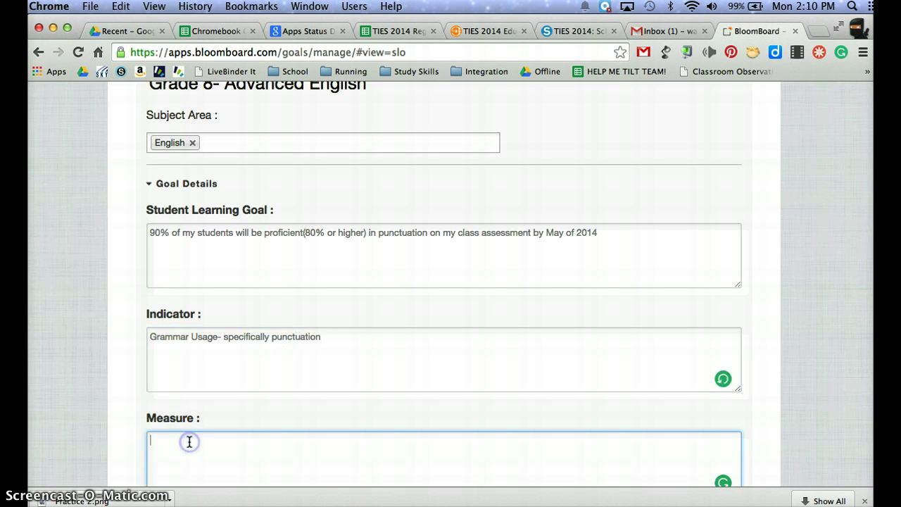
{"action": "type", "text": "Class"}
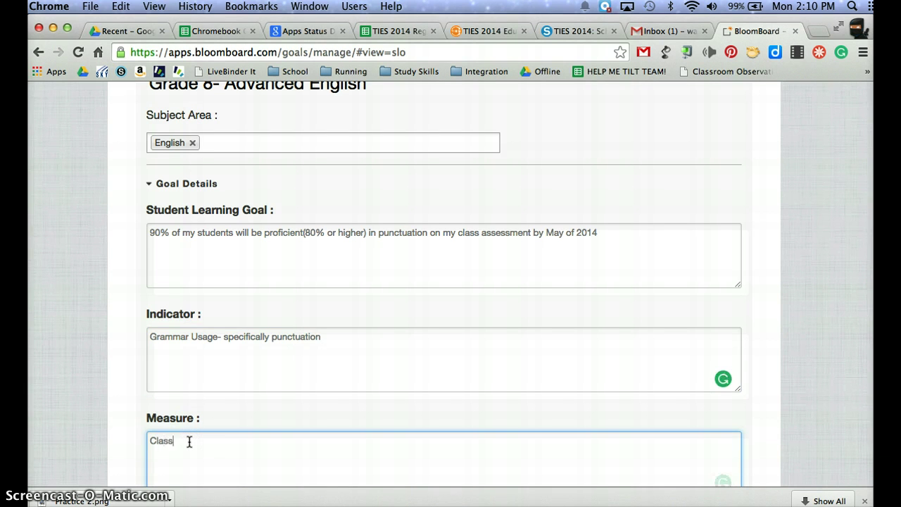
{"action": "type", "text": "room Assessment"}
{"action": "scroll", "coordinate": [188, 441], "scroll_direction": "down", "scroll_amount": 2}
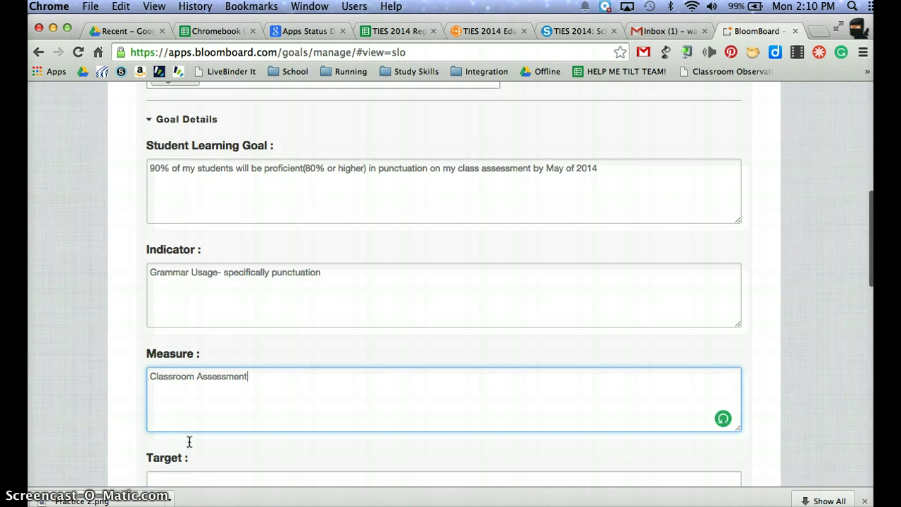
{"action": "key", "text": "Return"}
{"action": "type", "text": "Explore"}
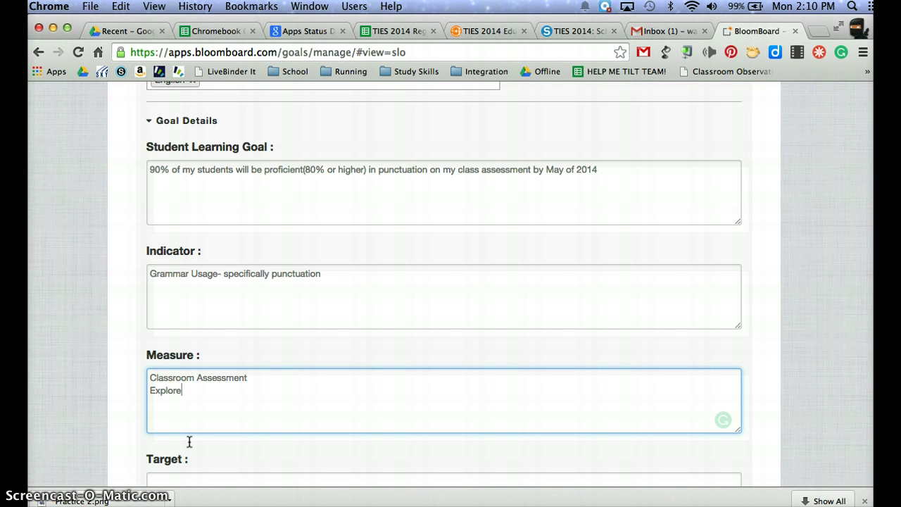
{"action": "scroll", "coordinate": [189, 441], "scroll_direction": "down", "scroll_amount": 2}
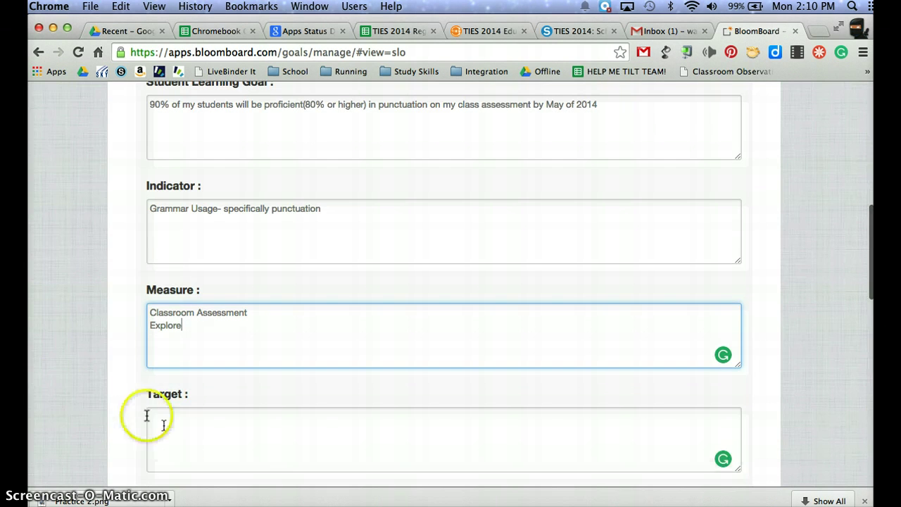
{"action": "key", "text": "Return"}
{"action": "type", "text": "NWEA"}
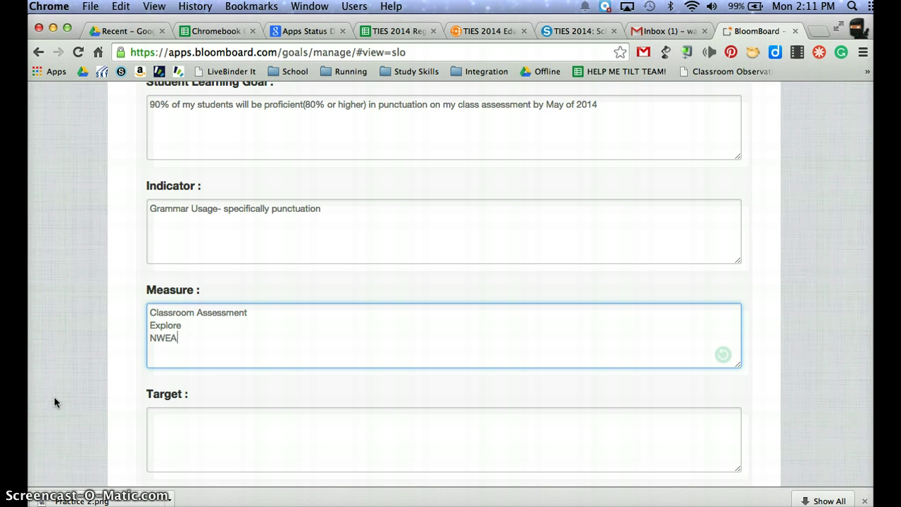
{"action": "scroll", "coordinate": [53, 395], "scroll_direction": "down", "scroll_amount": 3}
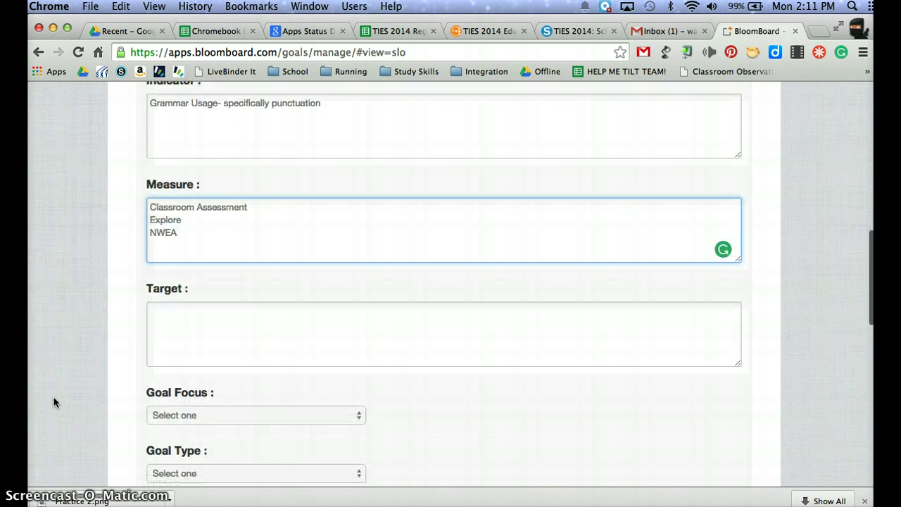
{"action": "left_click", "coordinate": [181, 324]}
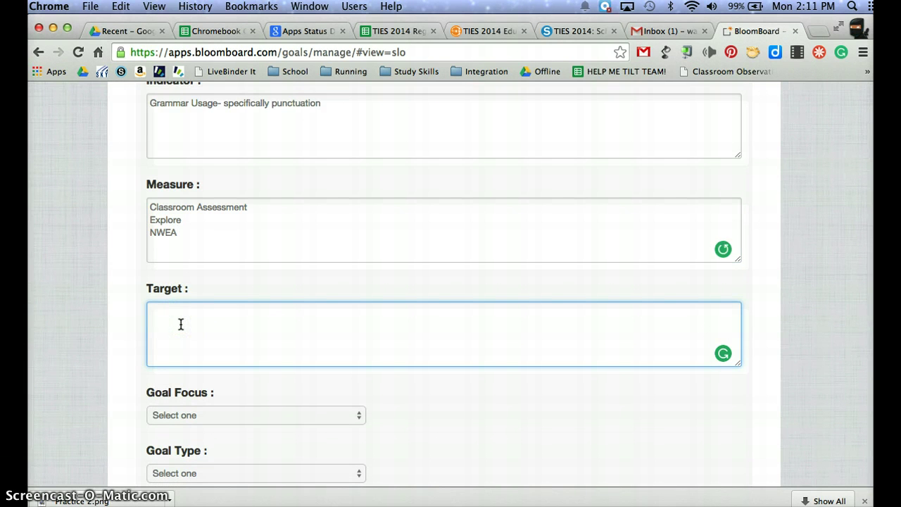
Enter '90% are proficient' as the goal's Target.
{"action": "type", "text": "90% are proficient"}
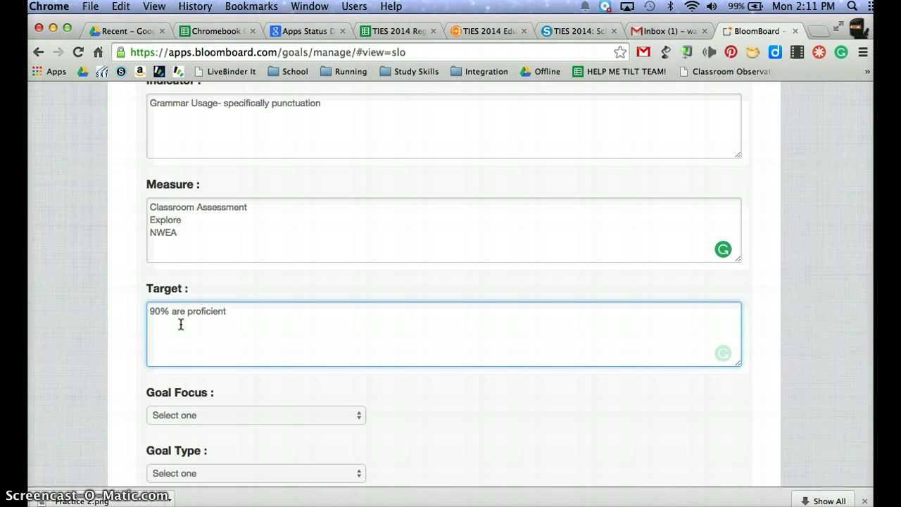
{"action": "scroll", "coordinate": [181, 324], "scroll_direction": "down", "scroll_amount": 5}
{"action": "left_click", "coordinate": [210, 276]}
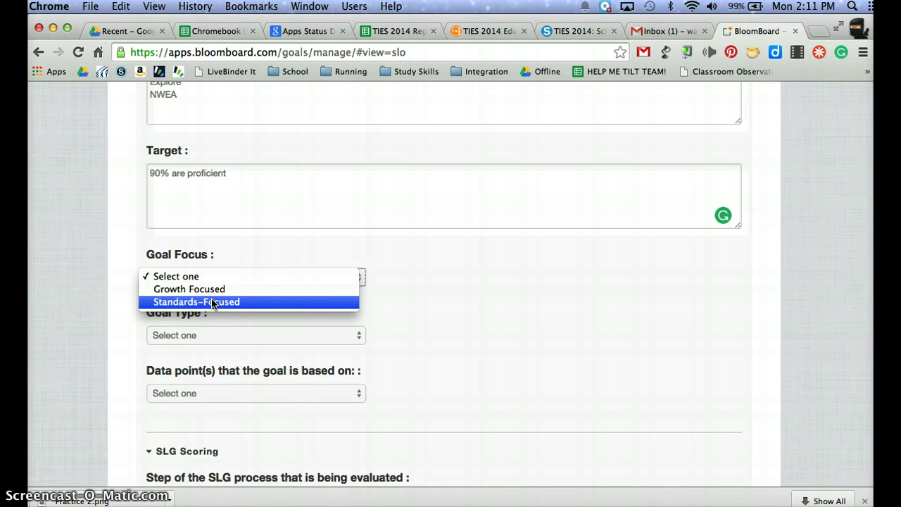
Set Goal Focus to Growth Focused, Goal Type to Whole-Group Goal, and data points to Standardized Test Data.
{"action": "left_click", "coordinate": [211, 290]}
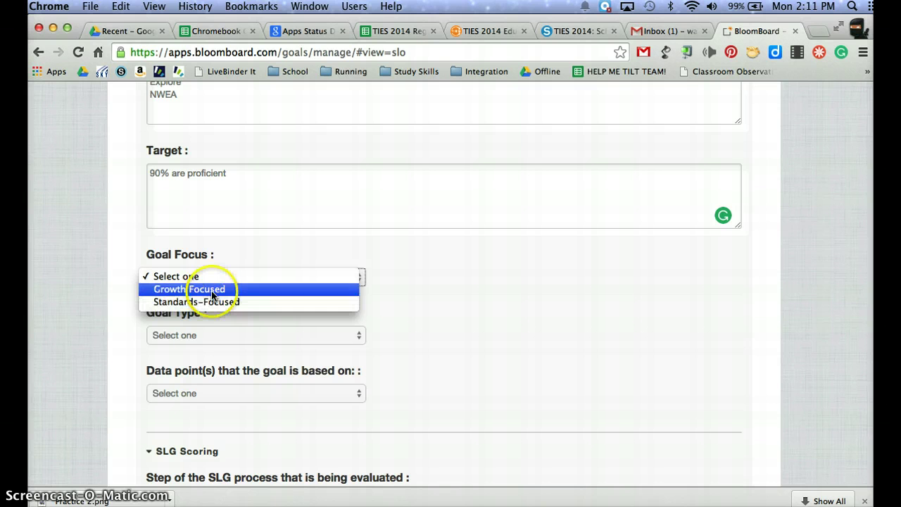
{"action": "left_click", "coordinate": [261, 335]}
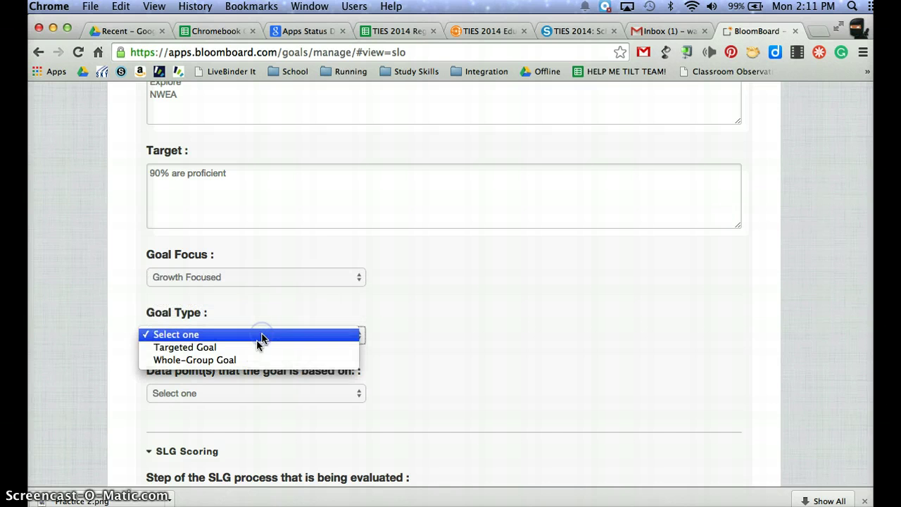
{"action": "left_click", "coordinate": [243, 359]}
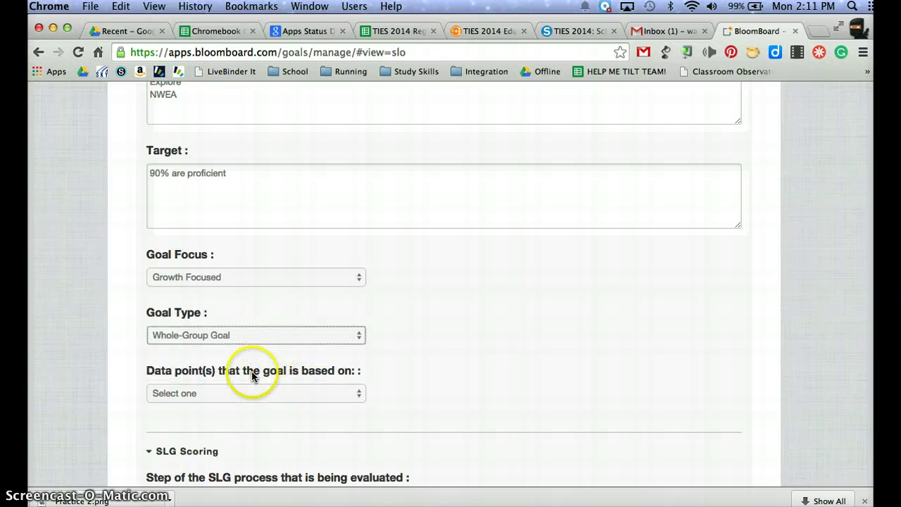
{"action": "scroll", "coordinate": [252, 373], "scroll_direction": "down", "scroll_amount": 1}
{"action": "left_click", "coordinate": [252, 346]}
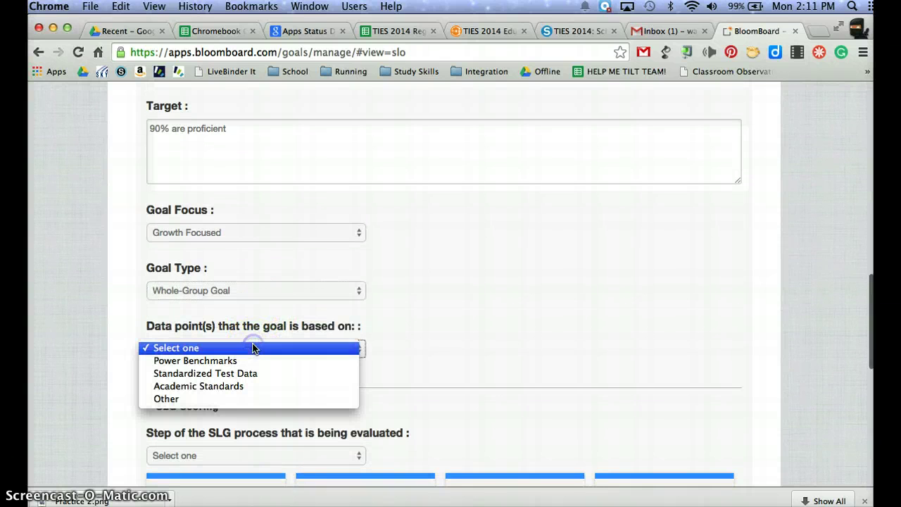
{"action": "left_click", "coordinate": [245, 378]}
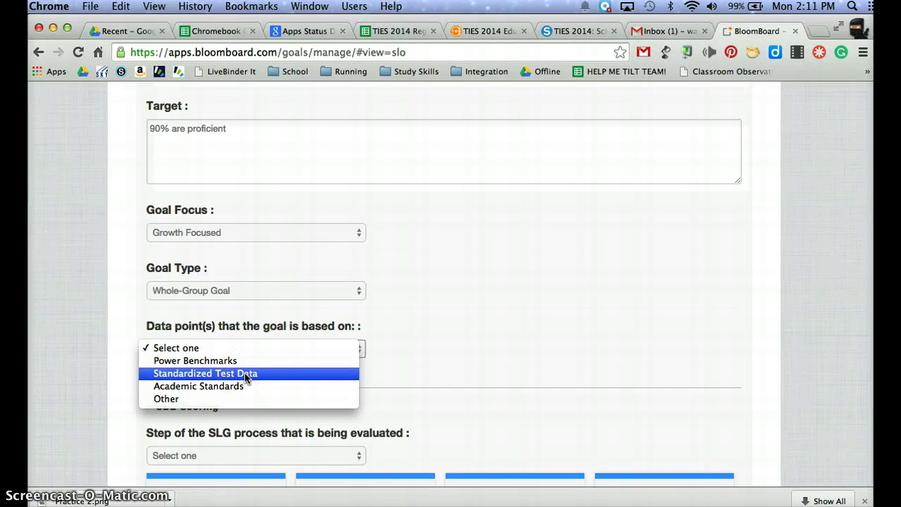
{"action": "left_click", "coordinate": [245, 378]}
{"action": "scroll", "coordinate": [251, 382], "scroll_direction": "down", "scroll_amount": 5}
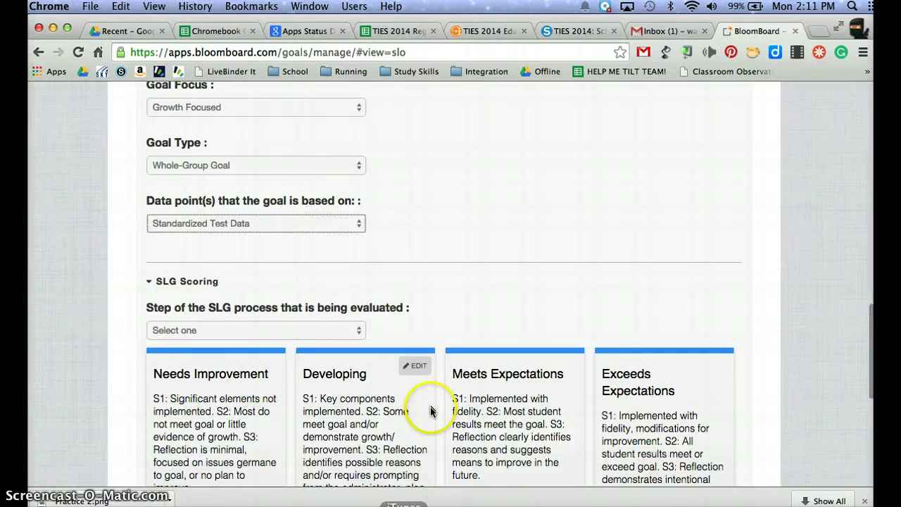
Save SLG #1 with 'Save this SLG' and check the 'Item Saved' confirmation.
{"action": "scroll", "coordinate": [428, 411], "scroll_direction": "down", "scroll_amount": 8}
{"action": "scroll", "coordinate": [431, 412], "scroll_direction": "up", "scroll_amount": 20}
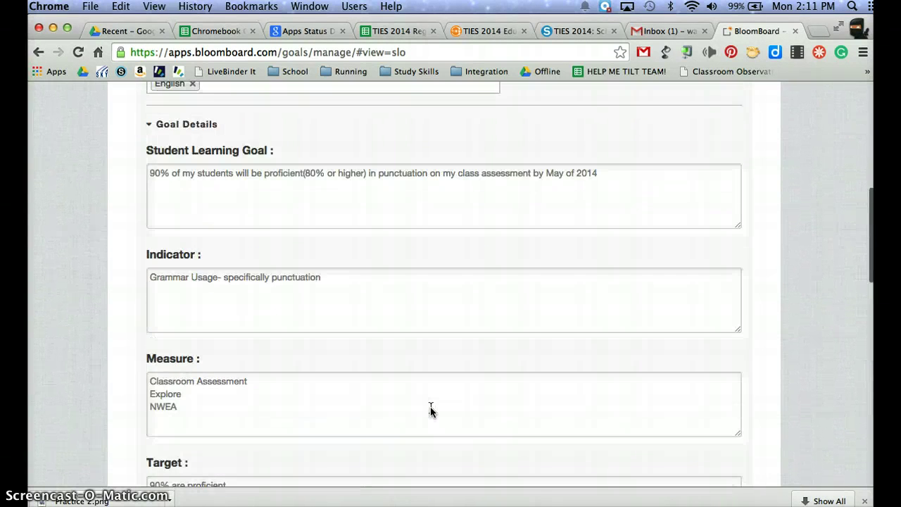
{"action": "scroll", "coordinate": [430, 412], "scroll_direction": "down", "scroll_amount": 20}
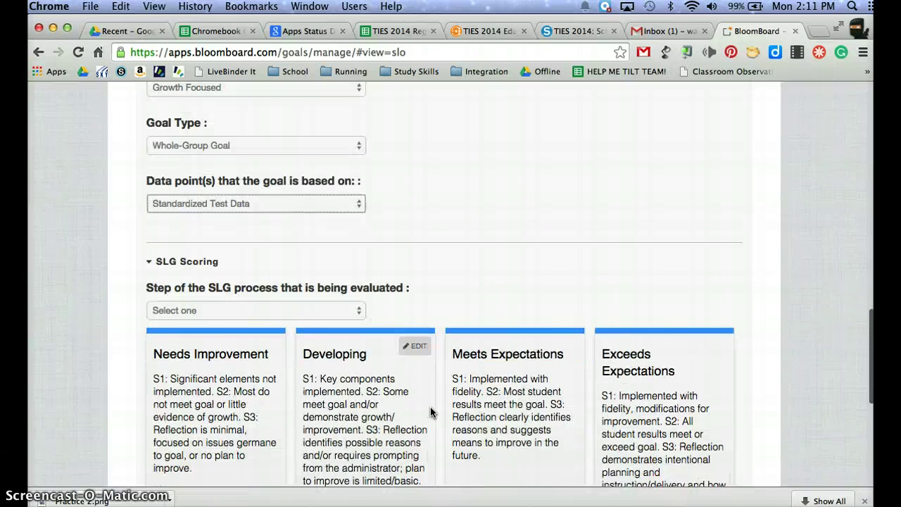
{"action": "left_click", "coordinate": [425, 443]}
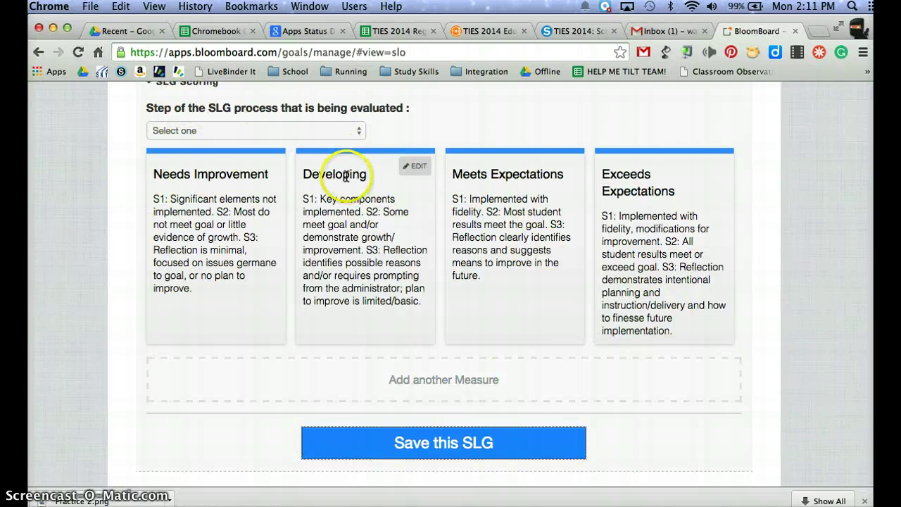
{"action": "scroll", "coordinate": [372, 355], "scroll_direction": "up", "scroll_amount": 10}
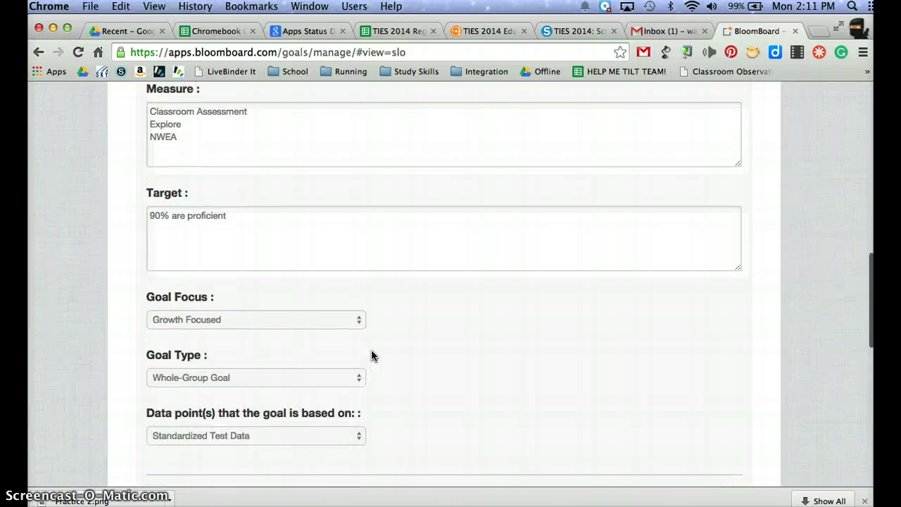
{"action": "scroll", "coordinate": [372, 355], "scroll_direction": "down", "scroll_amount": 12}
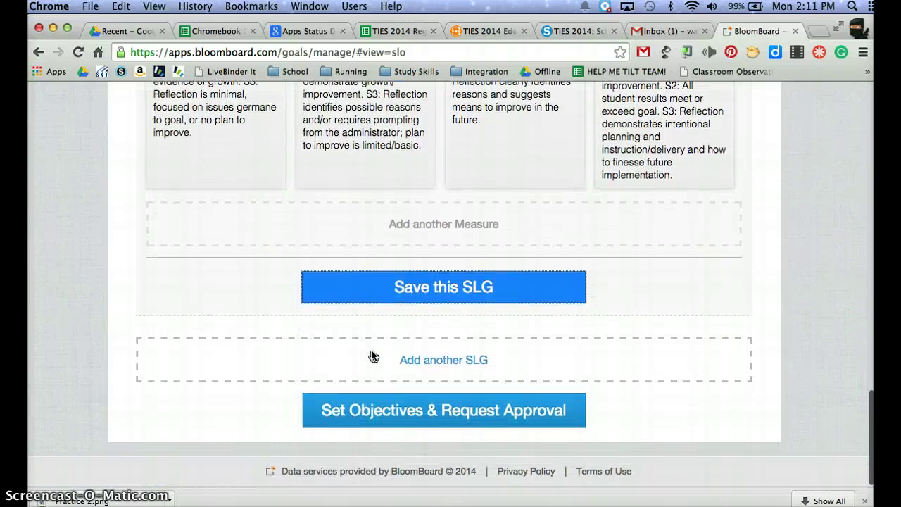
{"action": "left_click", "coordinate": [258, 420]}
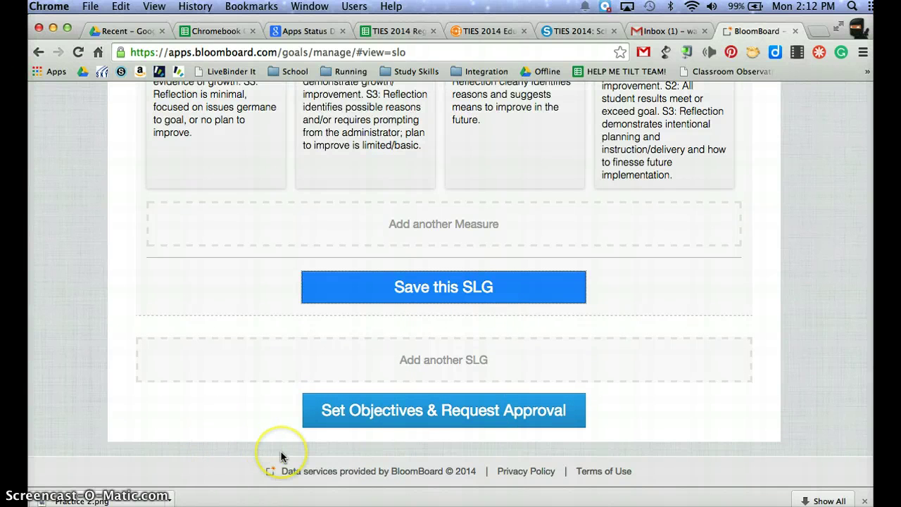
{"action": "scroll", "coordinate": [281, 376], "scroll_direction": "up", "scroll_amount": 15}
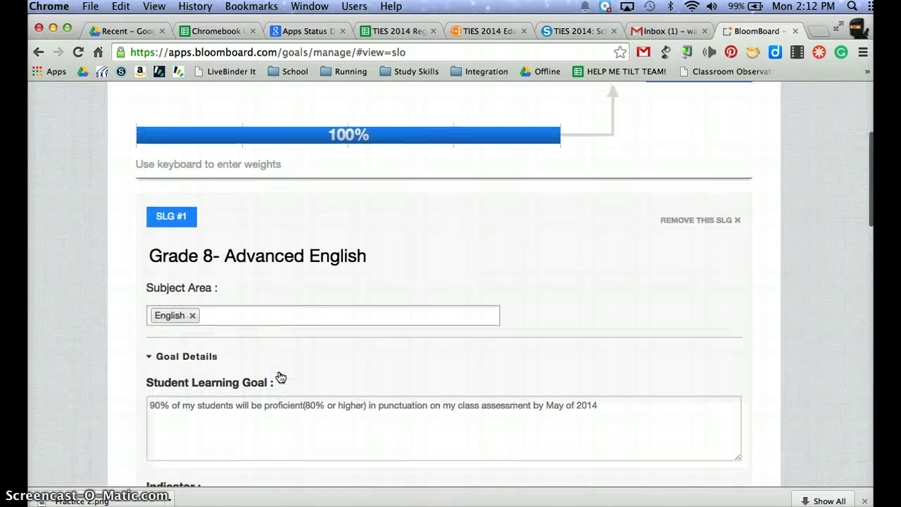